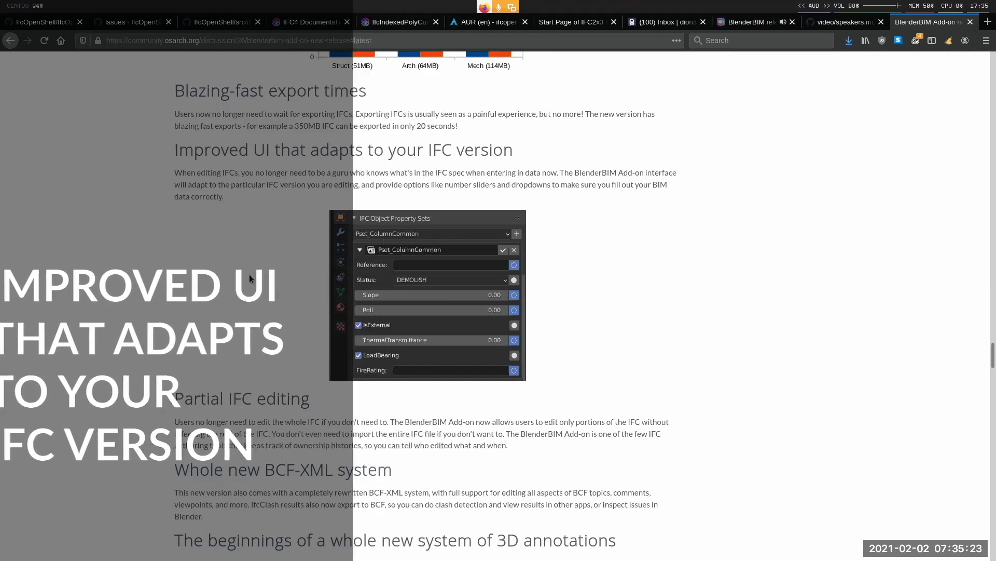
# Step: Switch to Blender and examine the IFC attributes and property sets of the tan front wall
pyautogui.press('super+2')
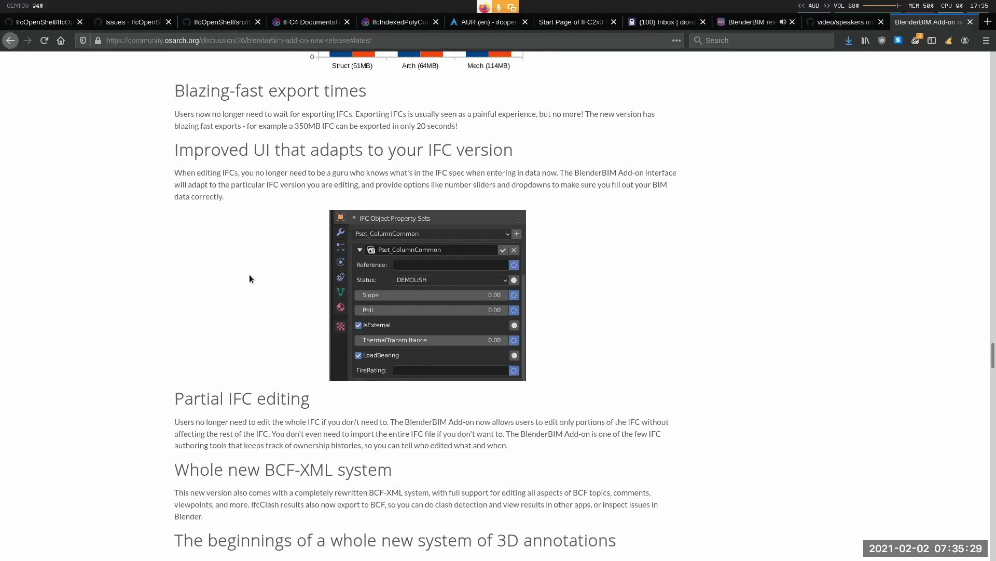
pyautogui.press('super+3')
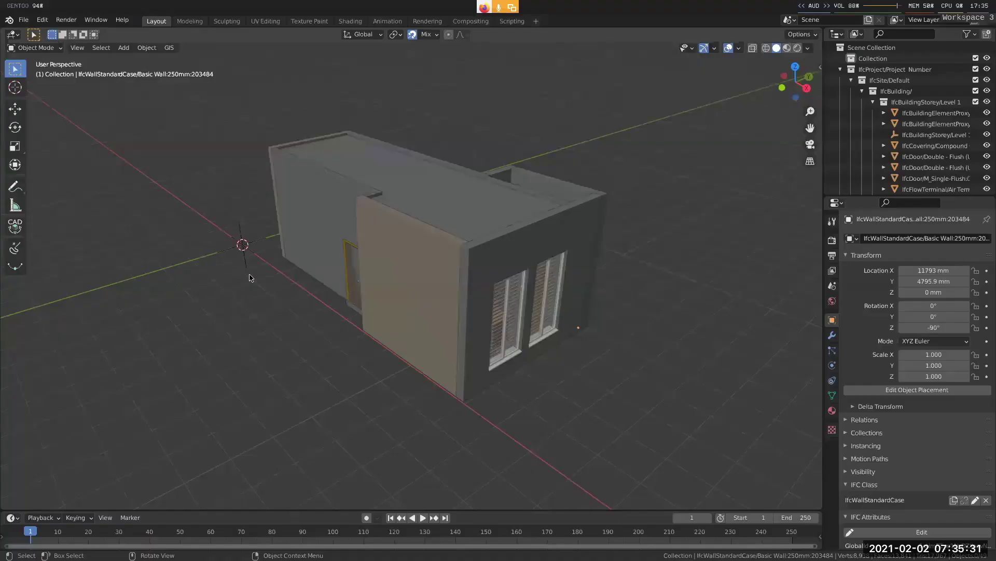
pyautogui.scroll(-8, 923, 374)
pyautogui.scroll(-1, 923, 375)
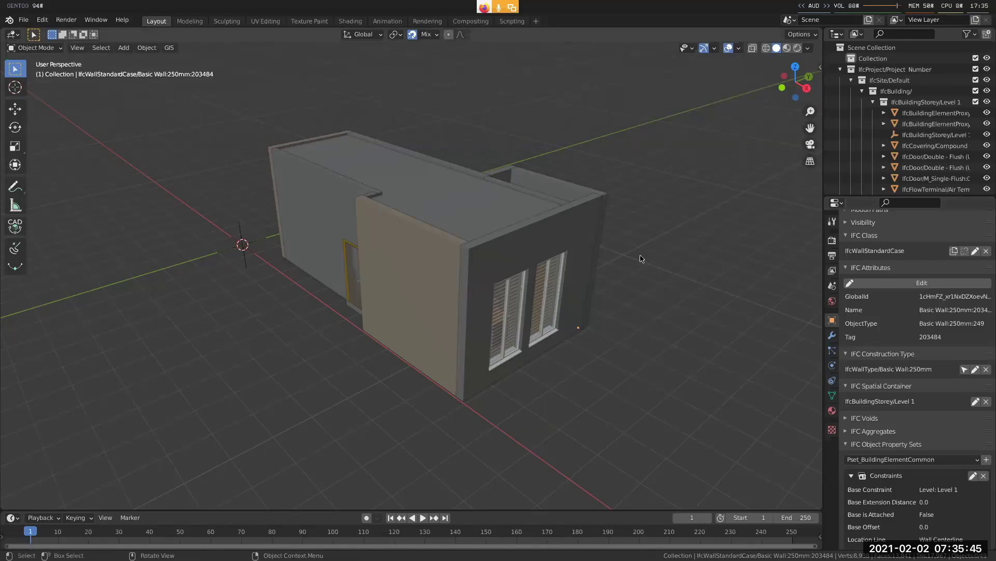
pyautogui.click(416, 261)
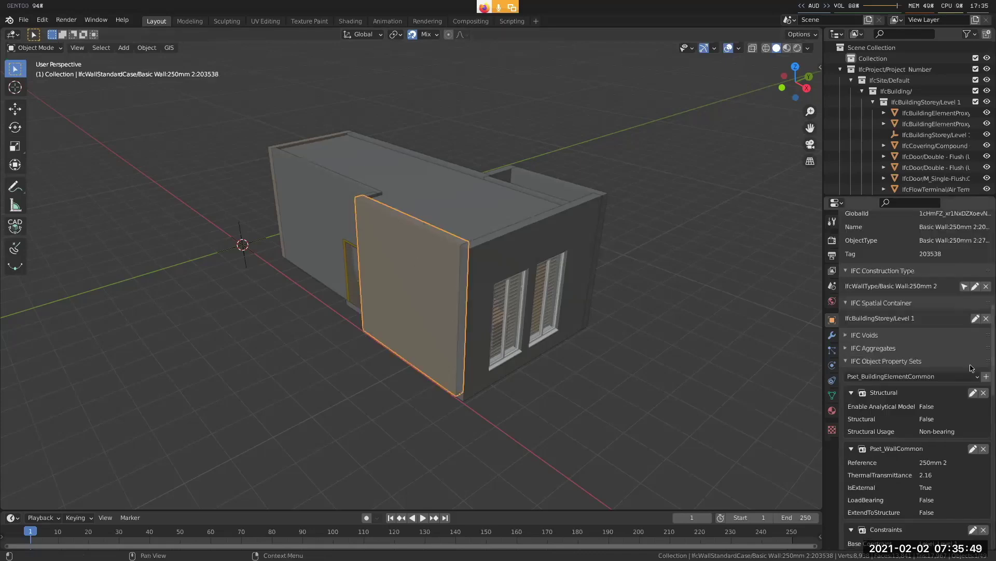
pyautogui.scroll(-8, 970, 415)
pyautogui.scroll(-10, 968, 478)
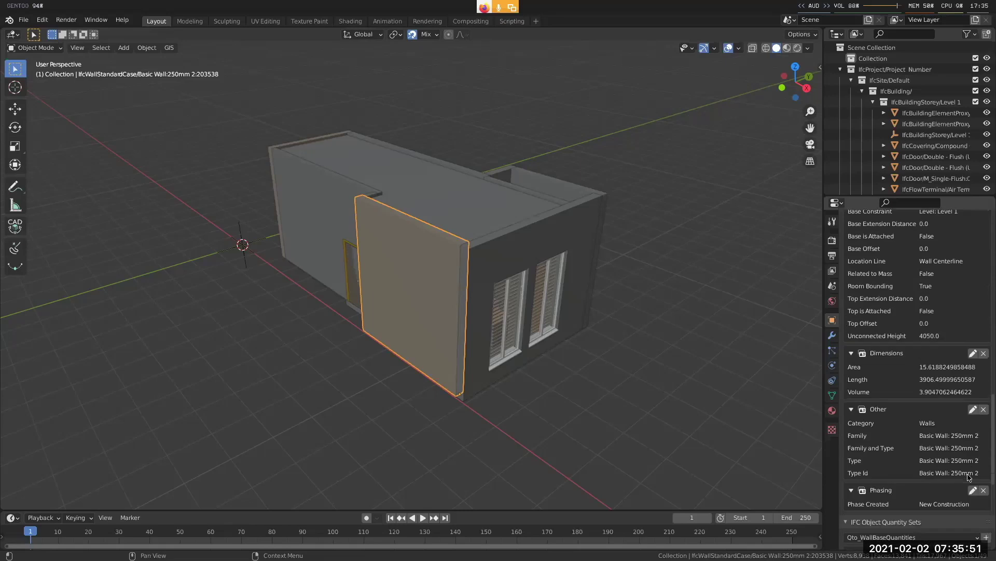
pyautogui.scroll(10, 891, 307)
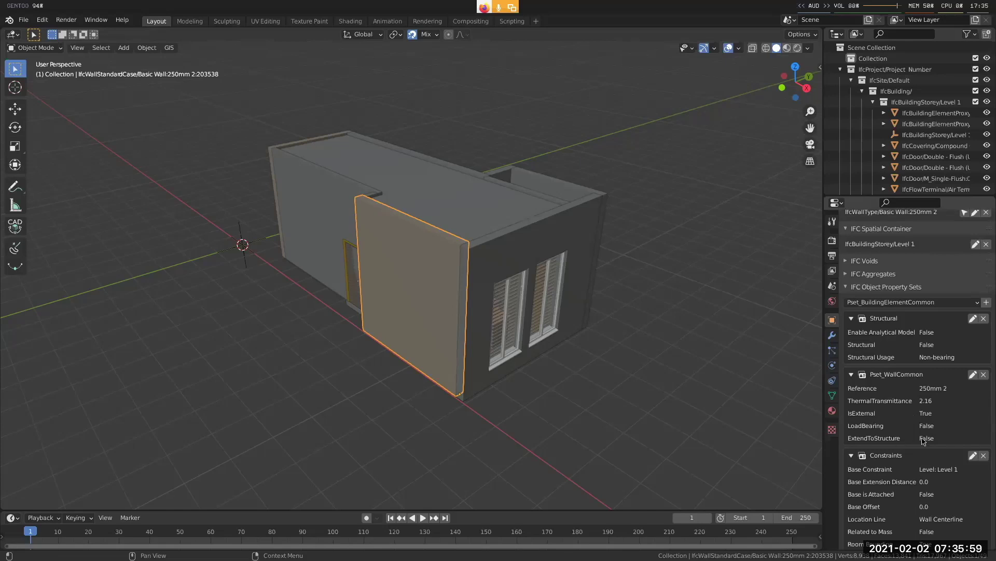
pyautogui.scroll(5, 920, 424)
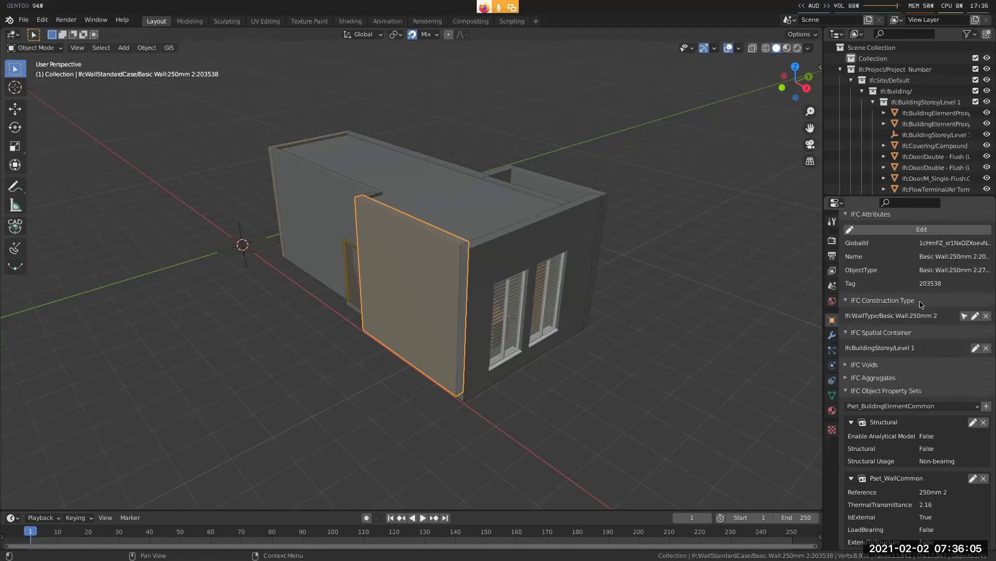
pyautogui.scroll(4, 921, 304)
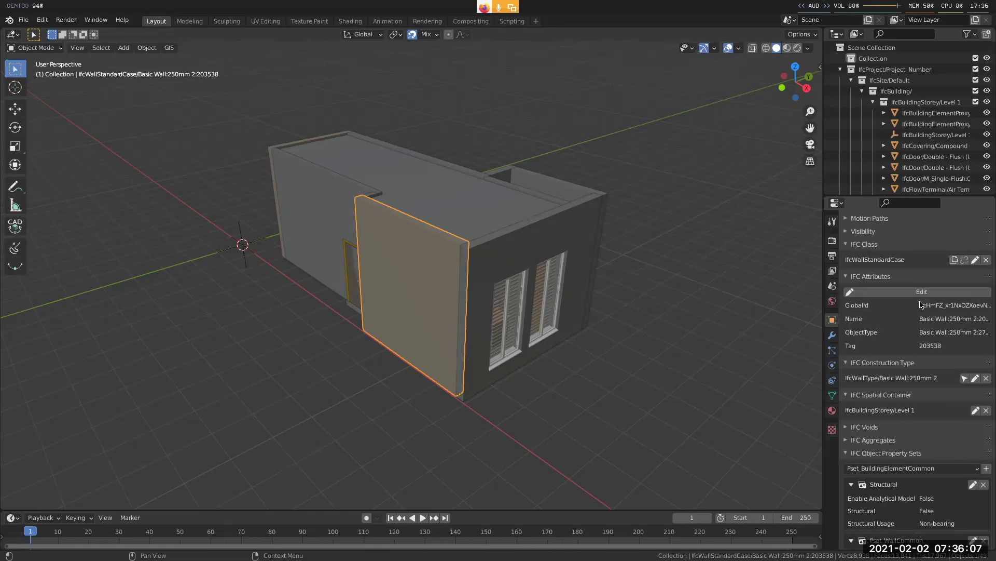
# Step: Select the roof slab, open its IFC attributes for editing and inspect the PredefinedType options
pyautogui.click(420, 202)
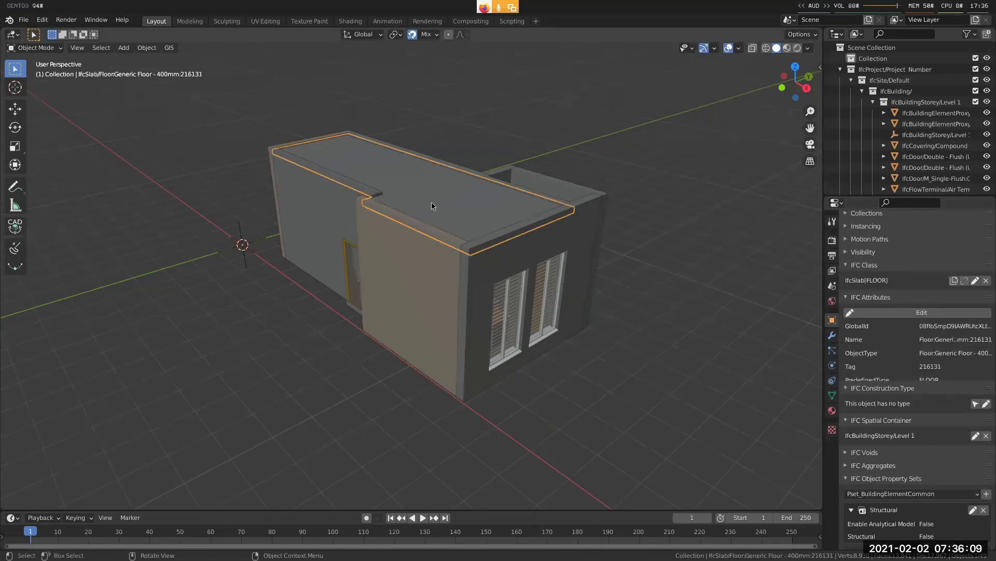
pyautogui.moveTo(434, 205); pyautogui.dragTo(649, 291, button='middle')
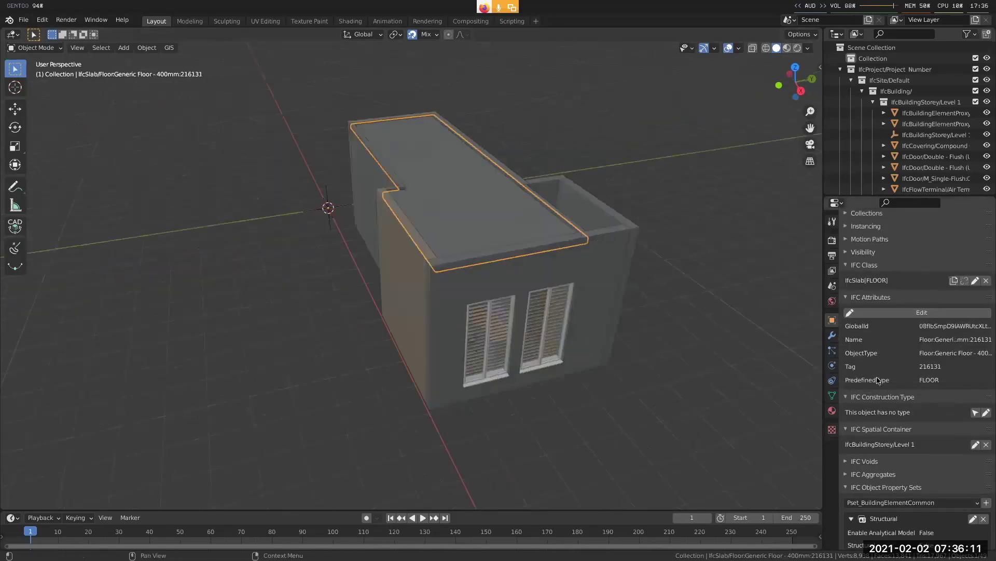
pyautogui.click(929, 313)
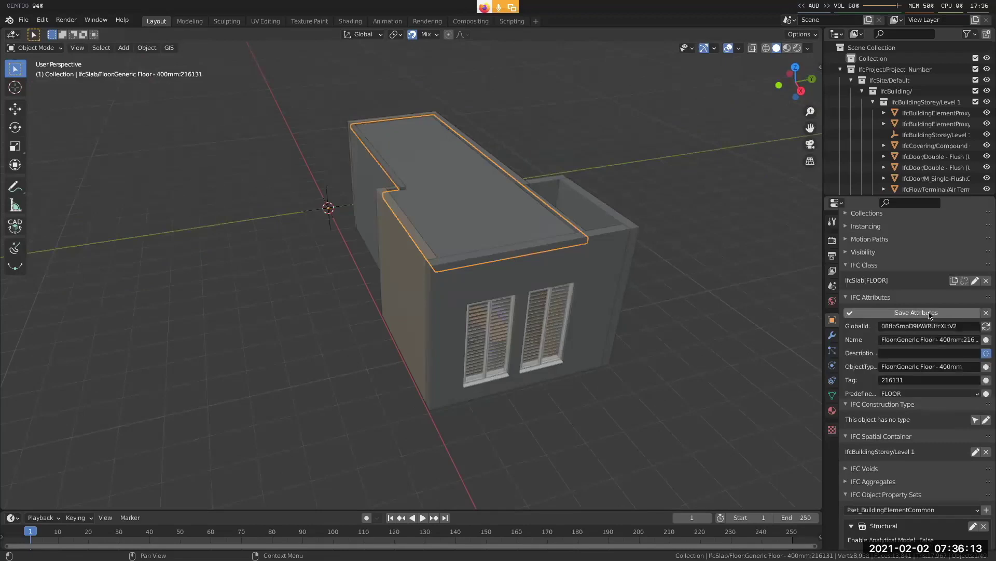
pyautogui.click(922, 394)
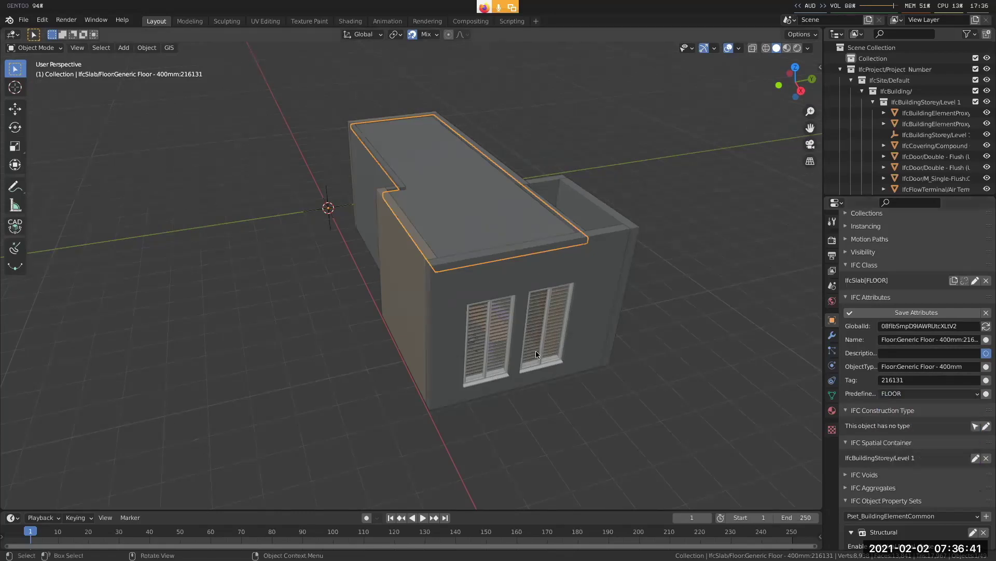
# Step: Open a terminal and launch a second Blender instance from drive/blender/blender-2.91
pyautogui.press('Tab')
pyautogui.press('Tab')
pyautogui.press('super+Return')
pyautogui.write('cd drive/blender/blender-2.91')
pyautogui.press('Tab')
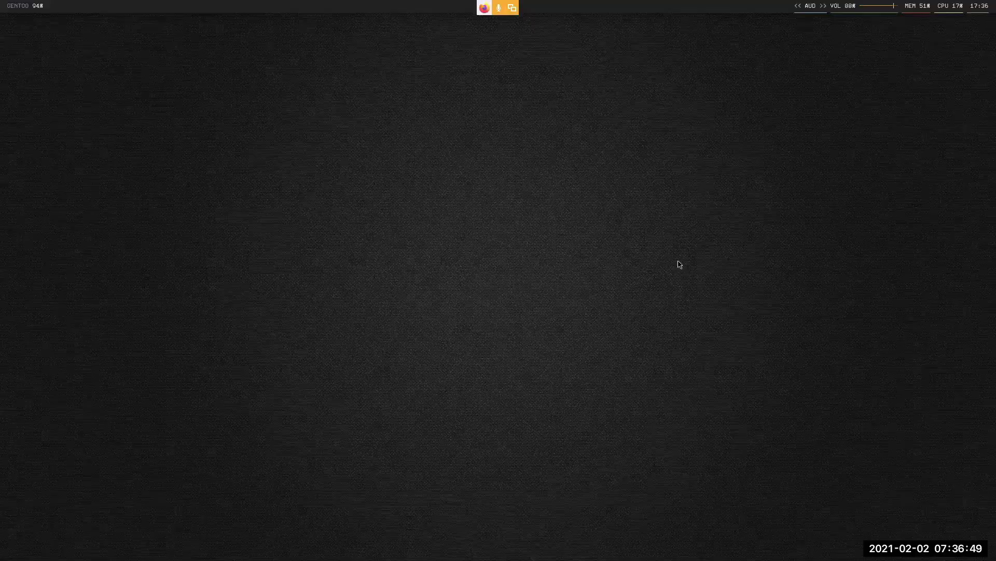
# Step: Switch back to the building model and check the IFC schema in its scene's IFC Project details
pyautogui.press('super+3')
pyautogui.moveTo(436, 240); pyautogui.dragTo(536, 256, button='middle')
pyautogui.click(832, 286)
pyautogui.scroll(5, 927, 374)
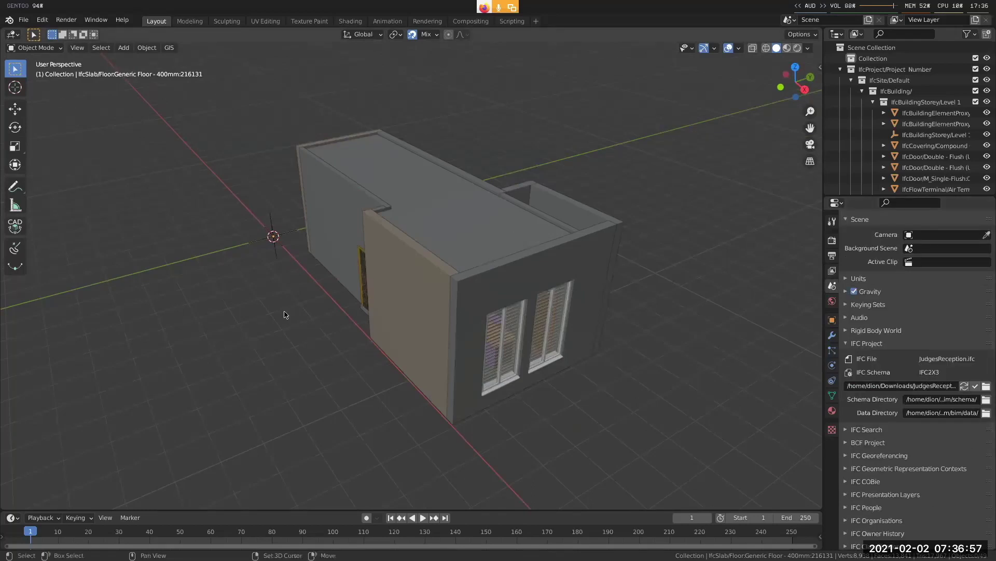
# Step: Add a cube mesh beside the building and display the IFC classes that can be assigned to it
pyautogui.hotkey('shift', 'a')
pyautogui.moveTo(296, 204)
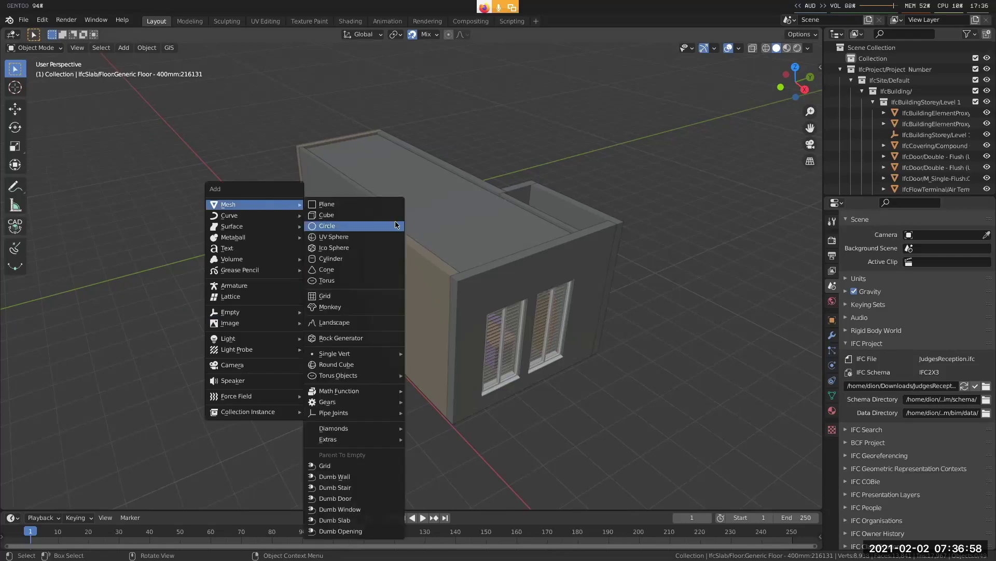
pyautogui.click(367, 215)
pyautogui.click(832, 320)
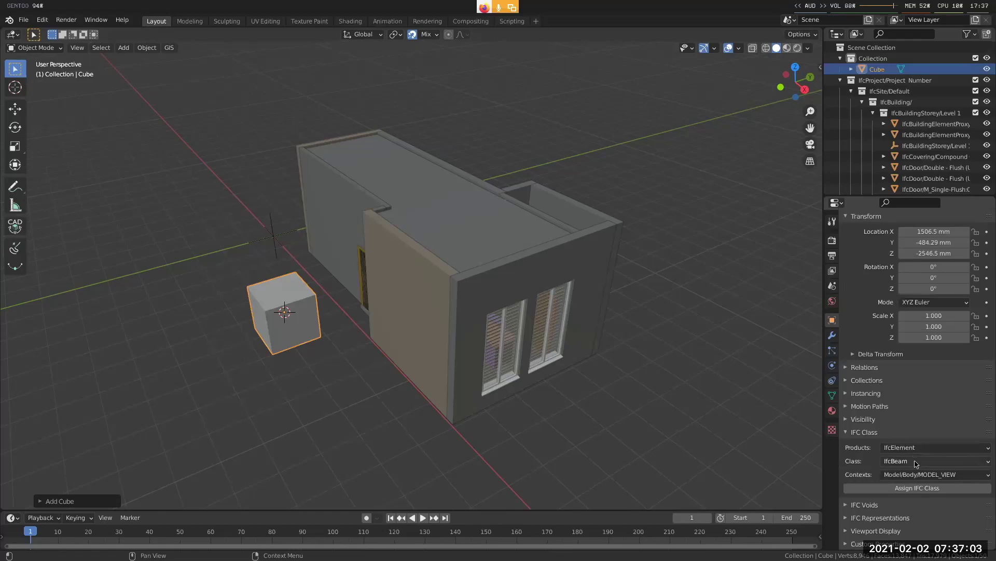
pyautogui.click(913, 462)
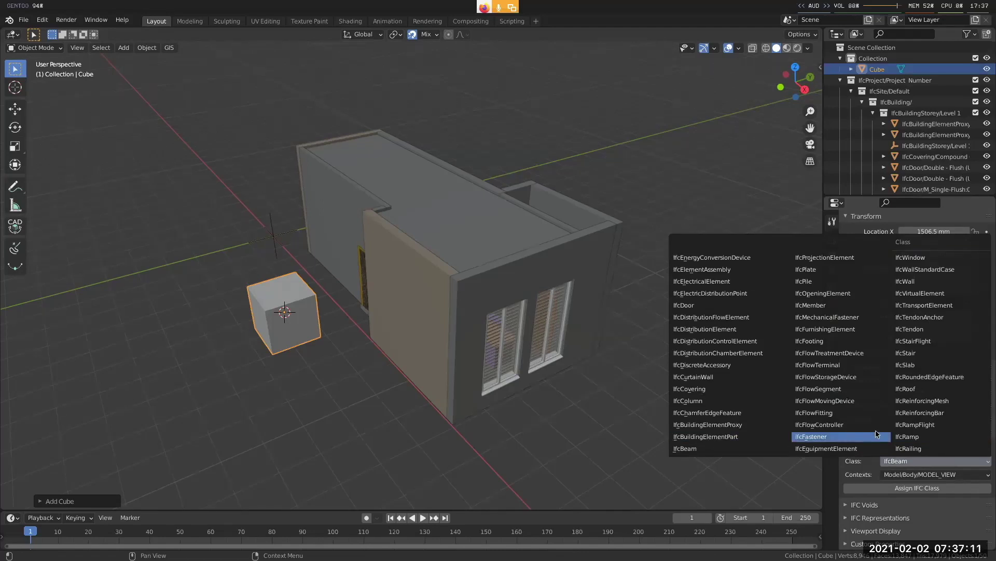
# Step: Switch to the second Blender instance and create a new IFC project using the IFC4 schema
pyautogui.press('super+4')
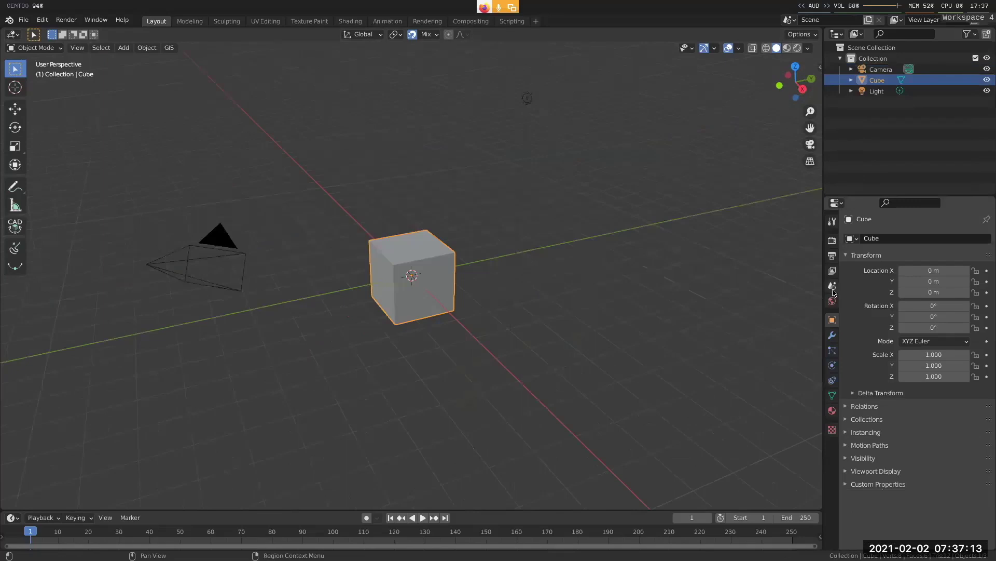
pyautogui.click(832, 285)
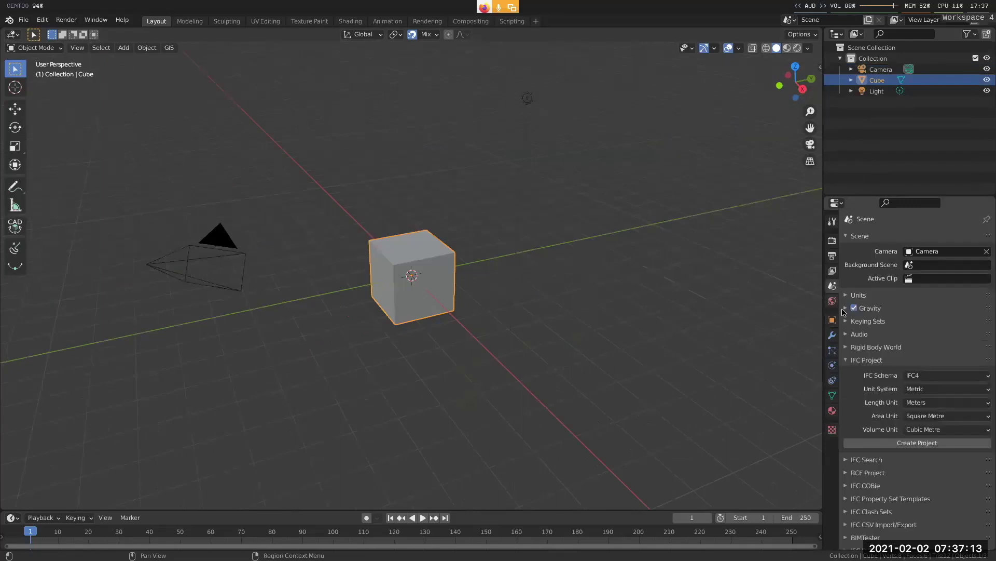
pyautogui.click(949, 376)
pyautogui.click(932, 387)
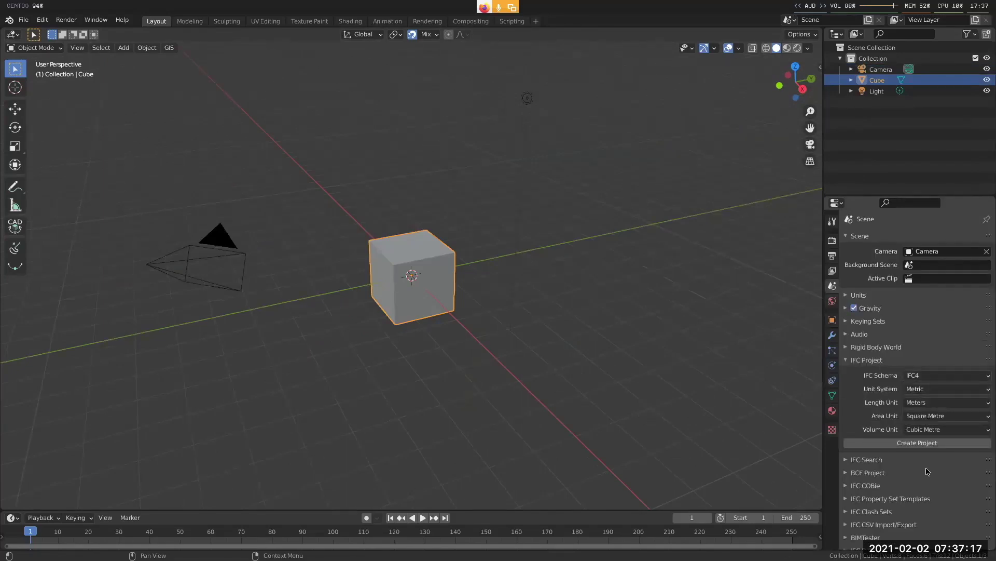
pyautogui.click(917, 442)
# Step: Examine the IFC4 classes offered for the default cube and compare them with those offered for the cube in the building model
pyautogui.click(418, 258)
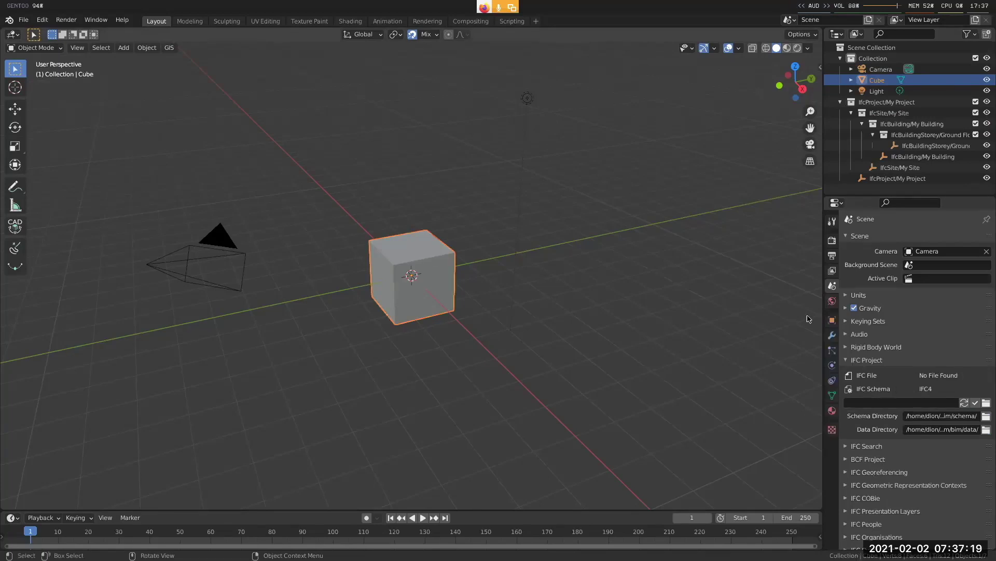
pyautogui.click(832, 320)
pyautogui.scroll(-3, 915, 415)
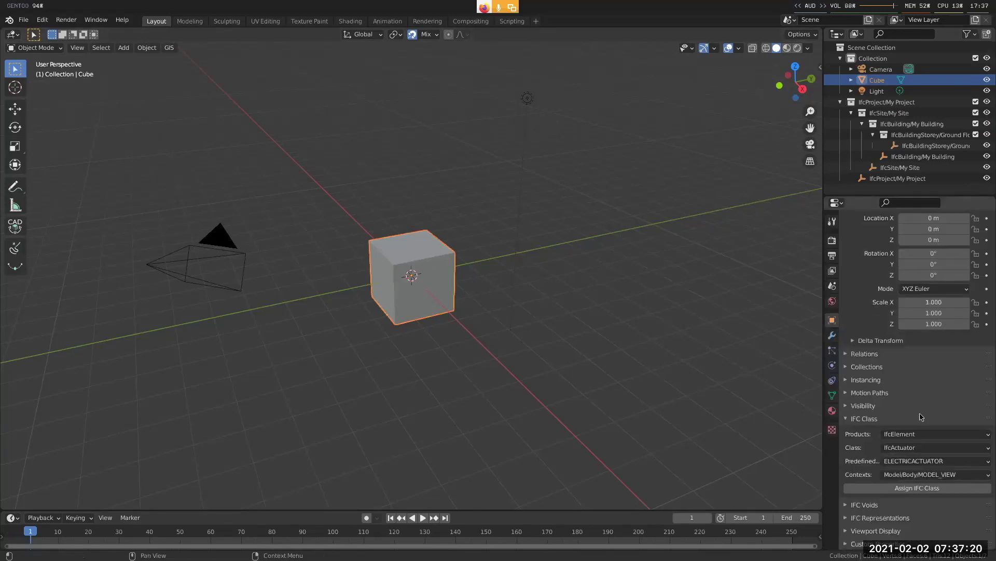
pyautogui.click(914, 448)
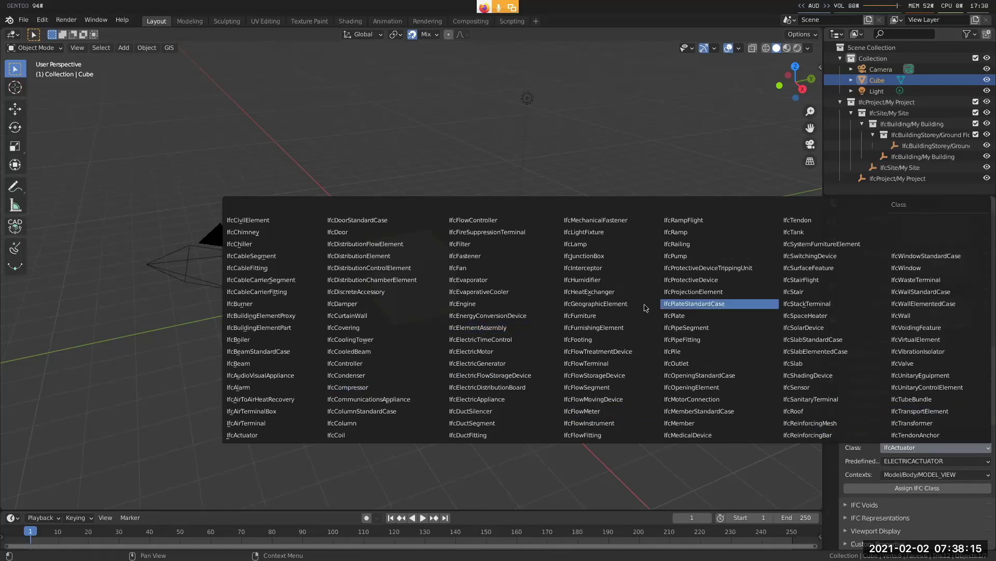
pyautogui.press('super+3')
pyautogui.click(929, 461)
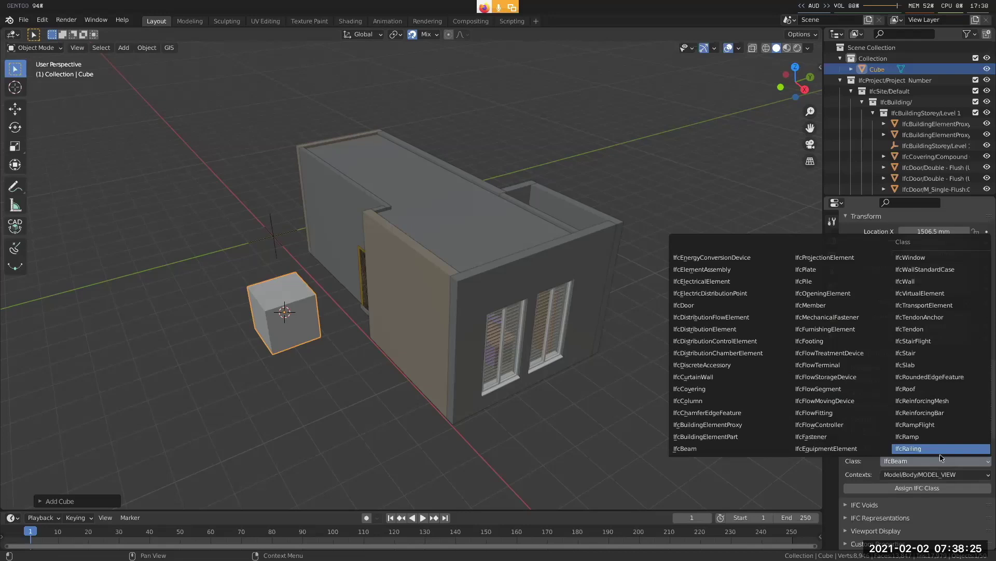
# Step: Open the tan front wall's Pset_WallCommon for editing and set its Status to EXISTING
pyautogui.click(424, 270)
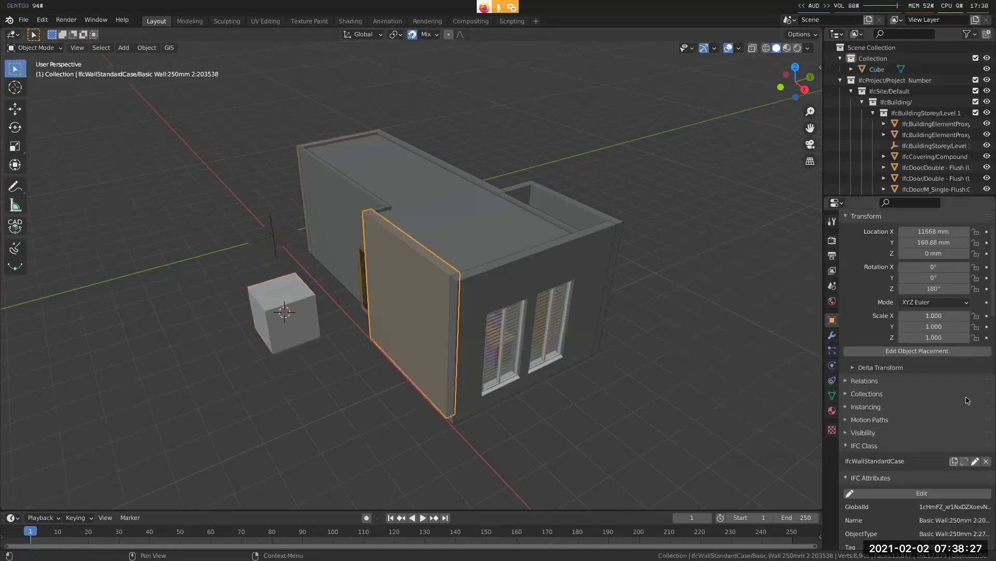
pyautogui.scroll(-8, 974, 421)
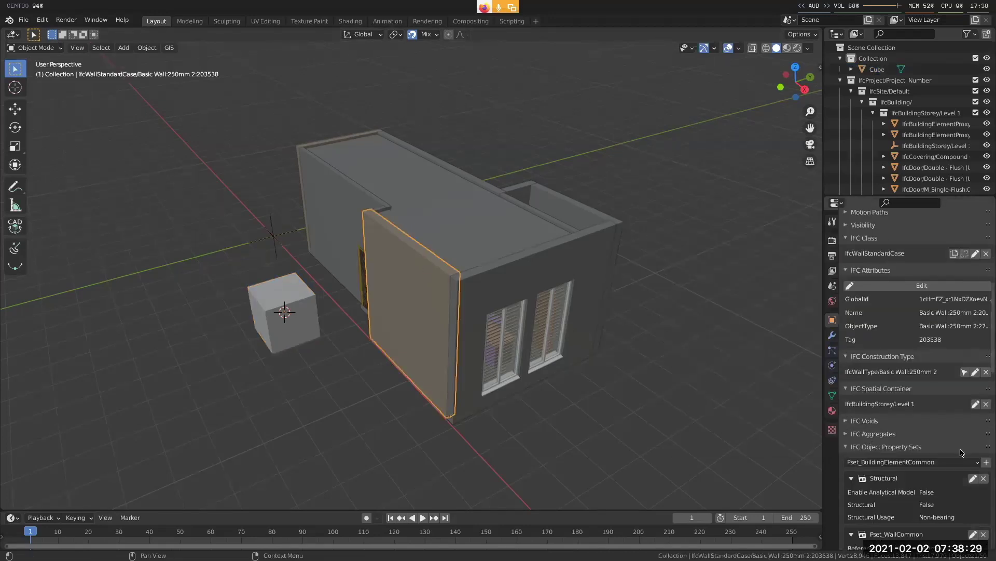
pyautogui.scroll(-5, 974, 421)
pyautogui.scroll(-5, 946, 435)
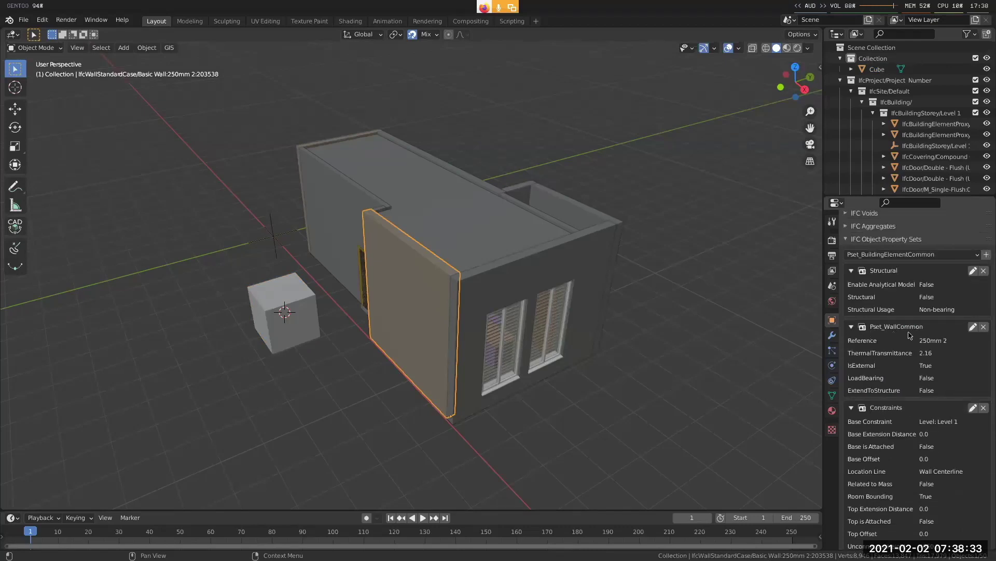
pyautogui.click(973, 326)
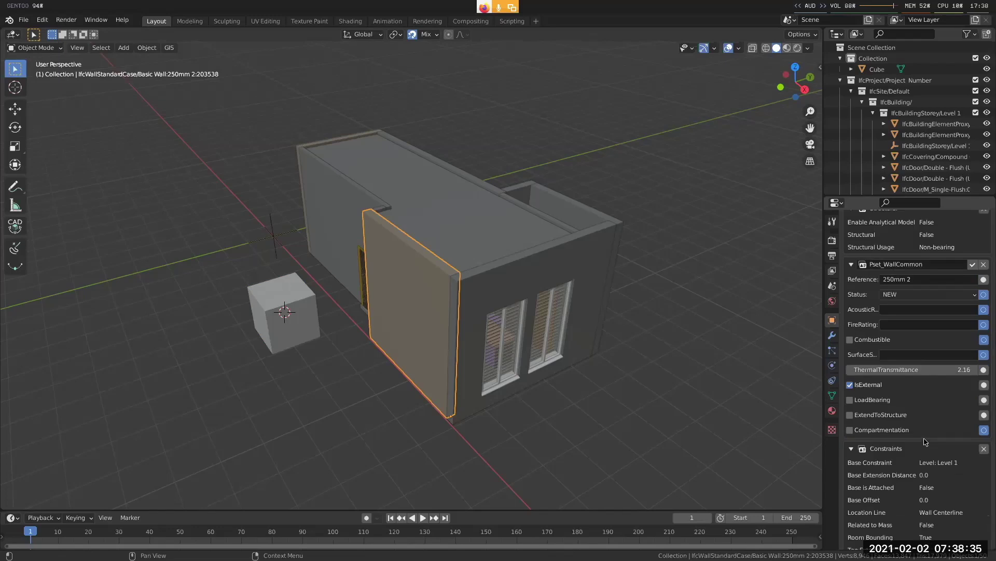
pyautogui.click(904, 295)
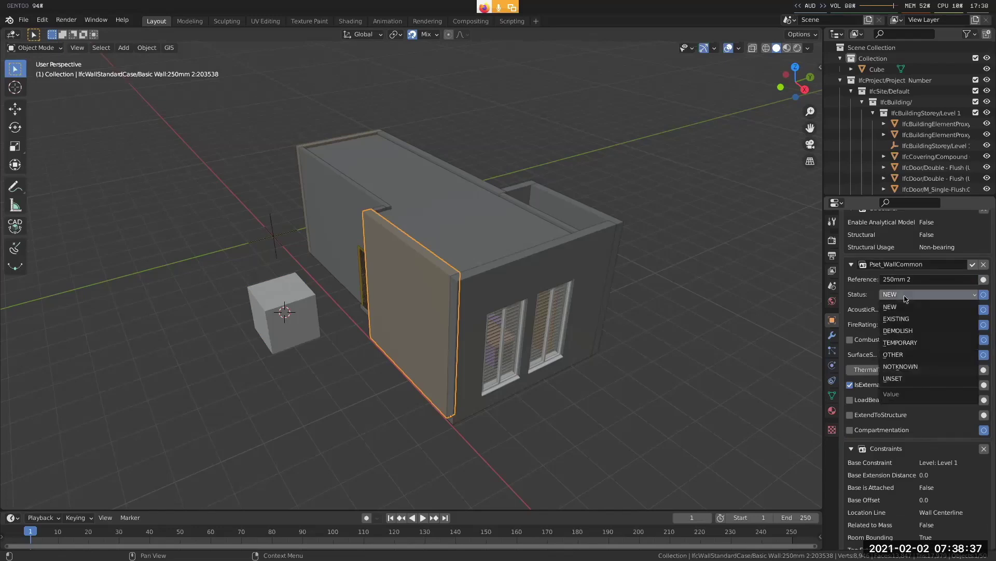
pyautogui.click(912, 322)
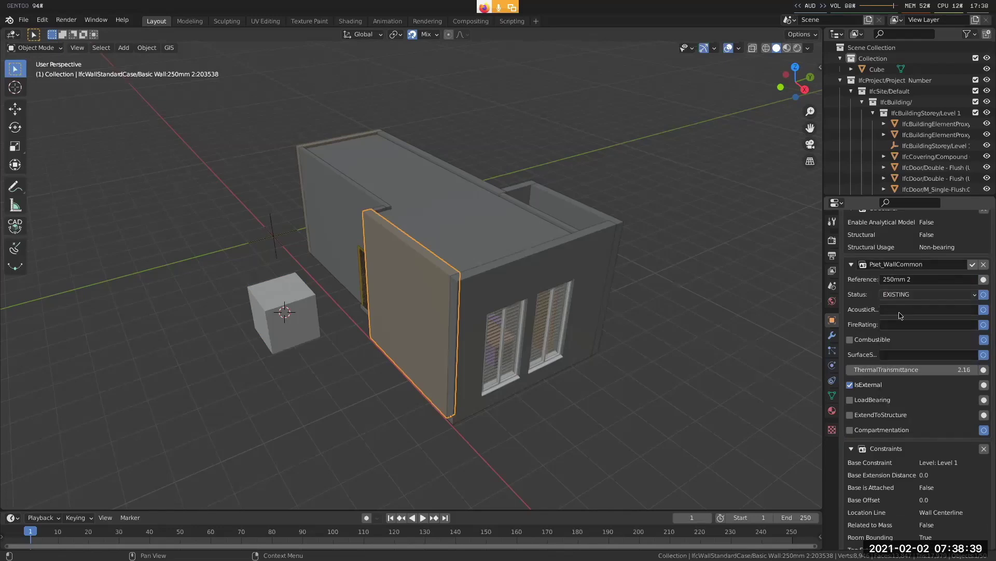
# Step: Enable Combustible and LoadBearing, set ThermalTransmittance to about 2.79, and save the wall's Pset_WallCommon
pyautogui.click(872, 340)
pyautogui.click(874, 399)
pyautogui.click(903, 369)
pyautogui.write('0.6')
pyautogui.press('Return')
pyautogui.moveTo(913, 369); pyautogui.dragTo(934, 369)
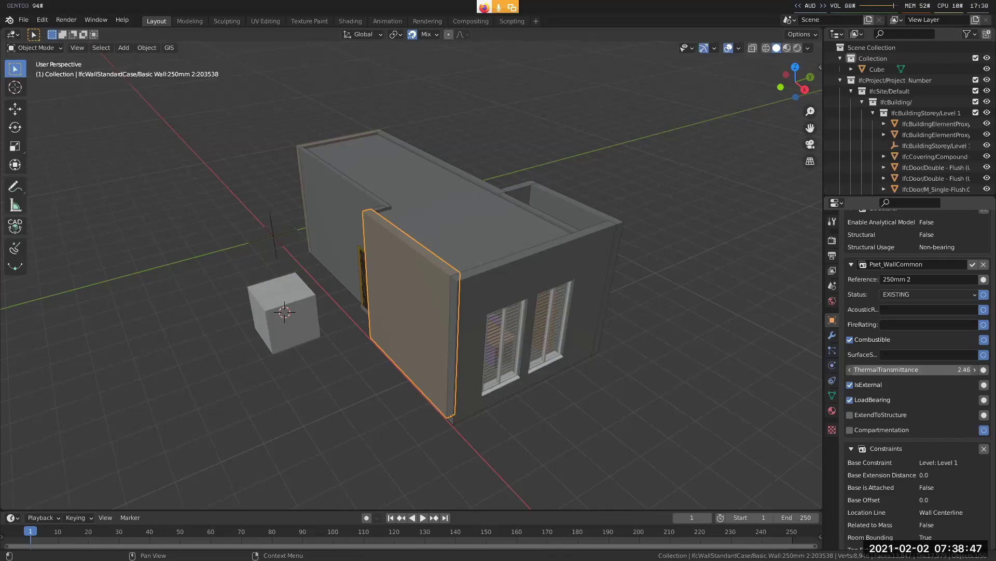
pyautogui.click(972, 265)
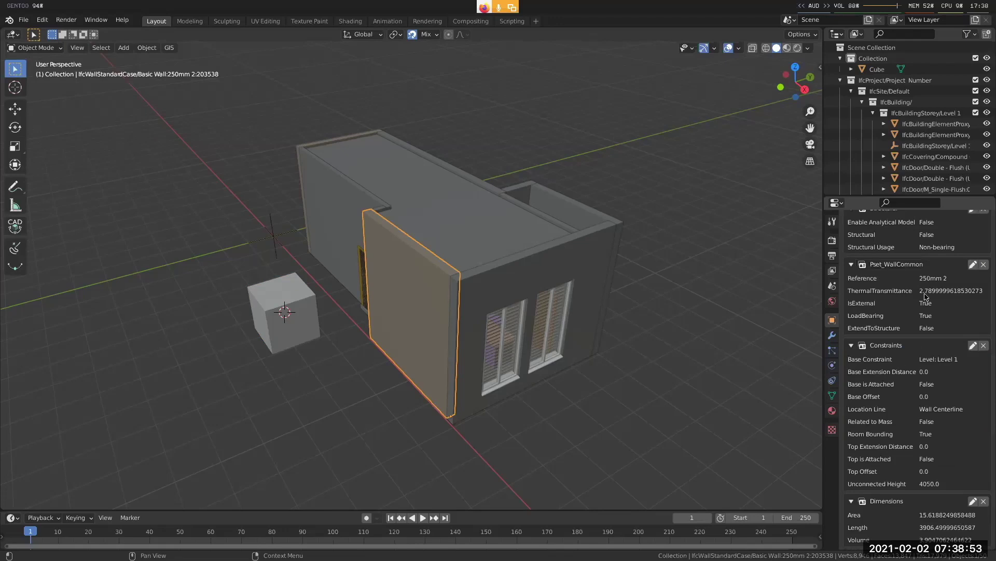
# Step: Reopen the wall's Pset_WallCommon for editing and set Status to EXISTING
pyautogui.click(973, 265)
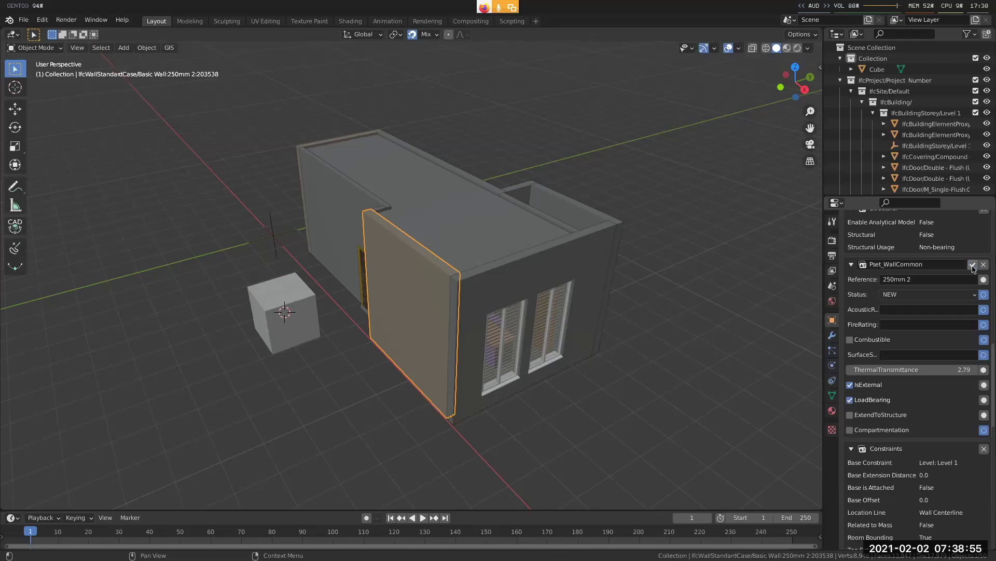
pyautogui.click(975, 295)
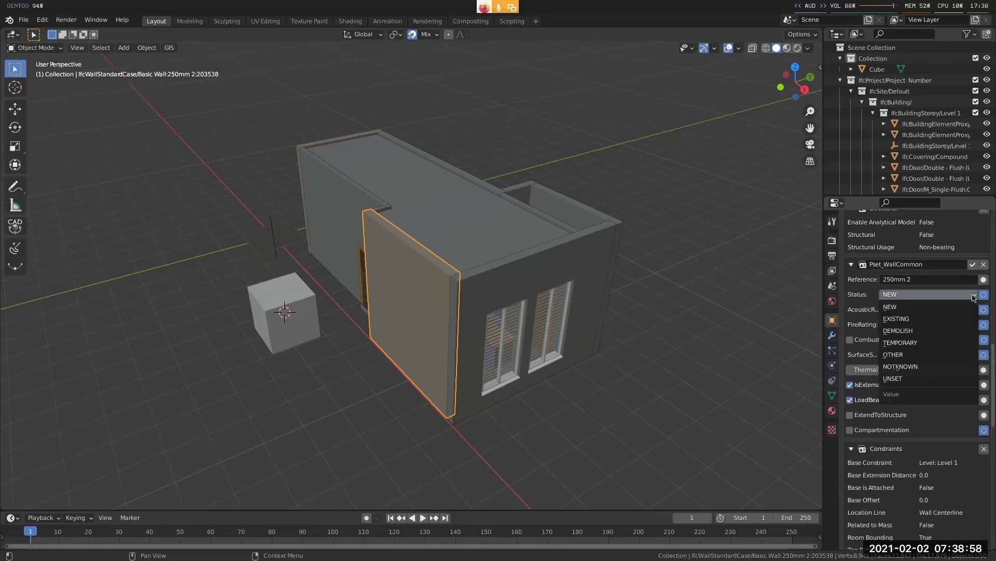
pyautogui.click(958, 322)
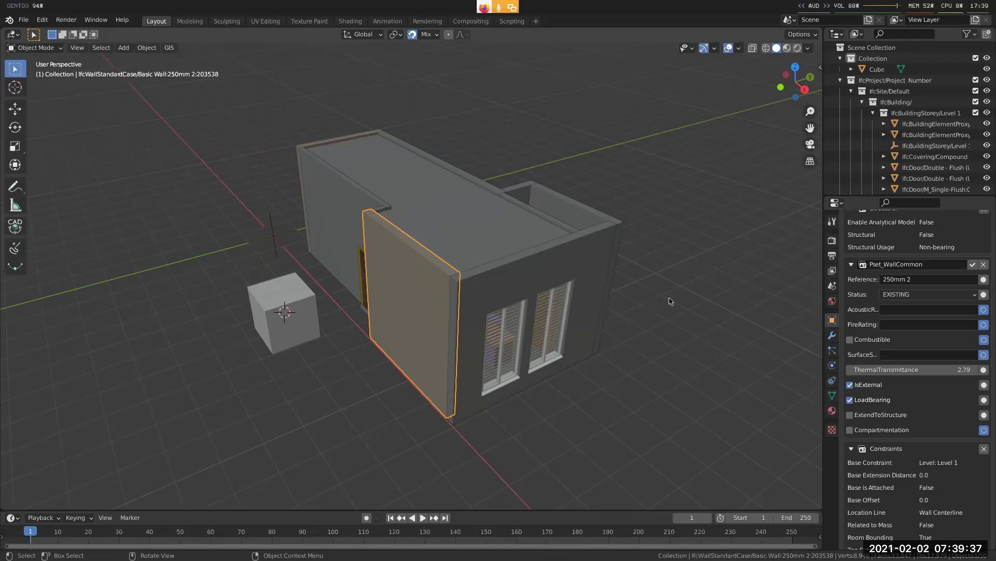
# Step: Try setting IsExternal to null, restore it to enabled, and save the property set
pyautogui.click(870, 388)
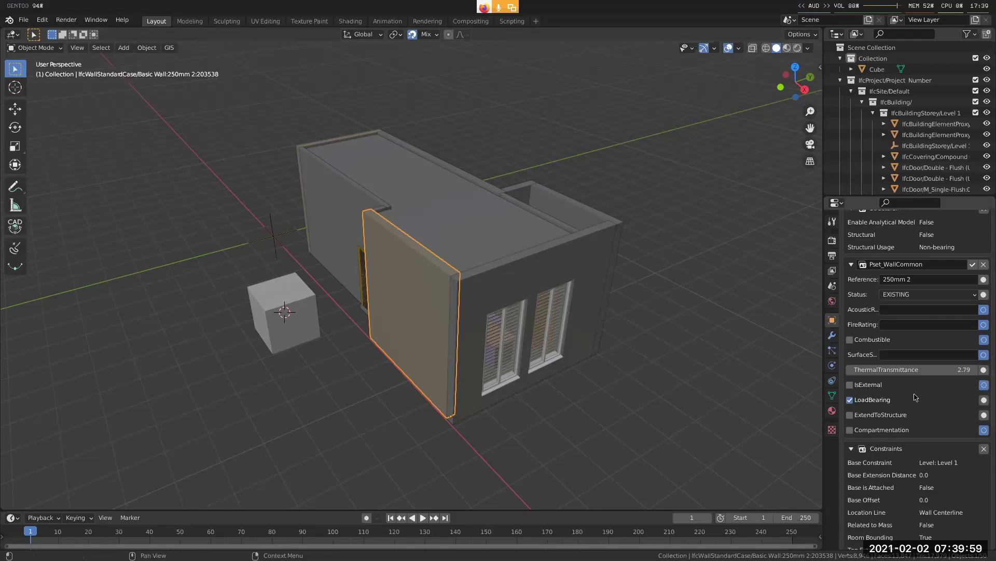
pyautogui.click(984, 385)
pyautogui.click(984, 385)
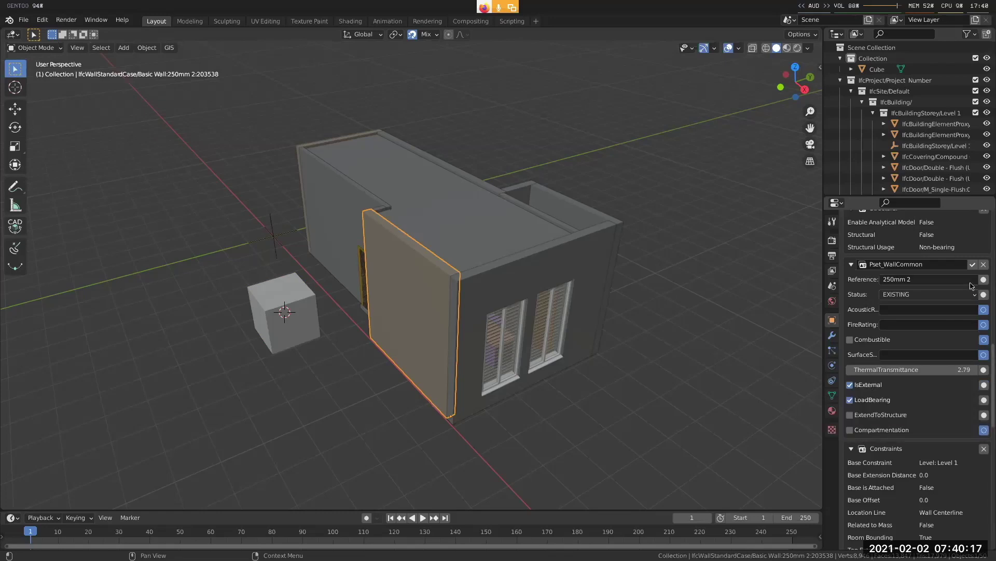
pyautogui.click(972, 264)
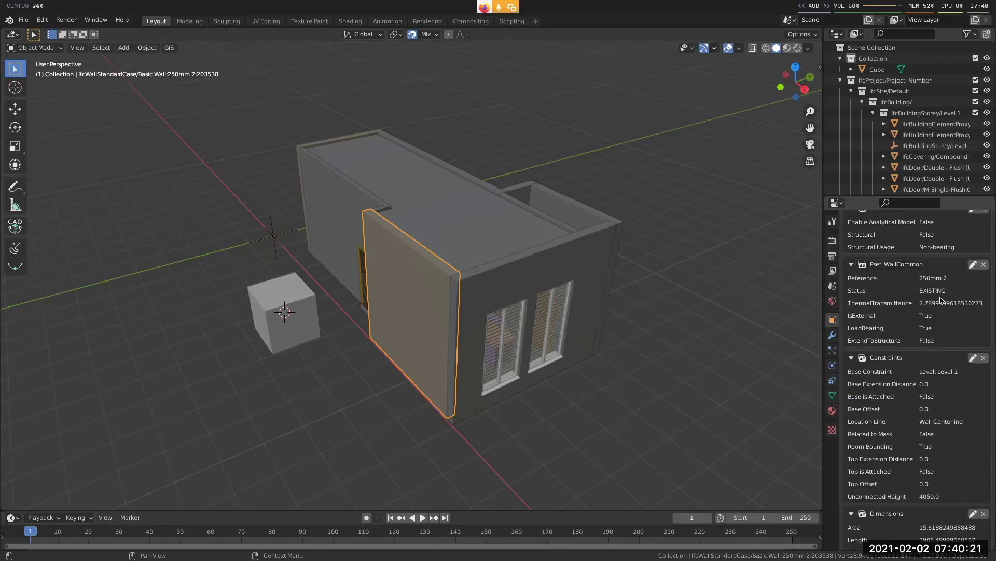
pyautogui.click(973, 264)
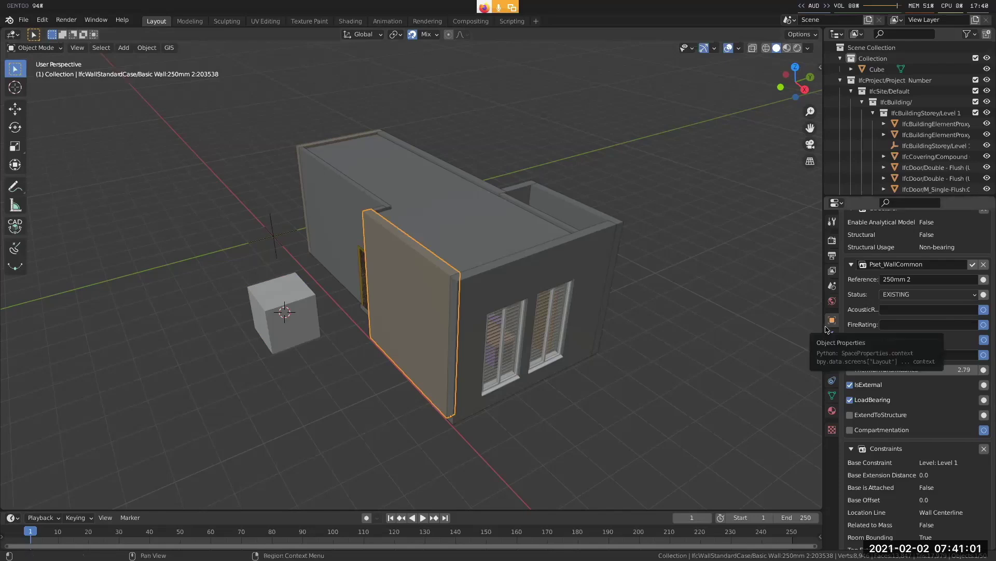
pyautogui.click(973, 264)
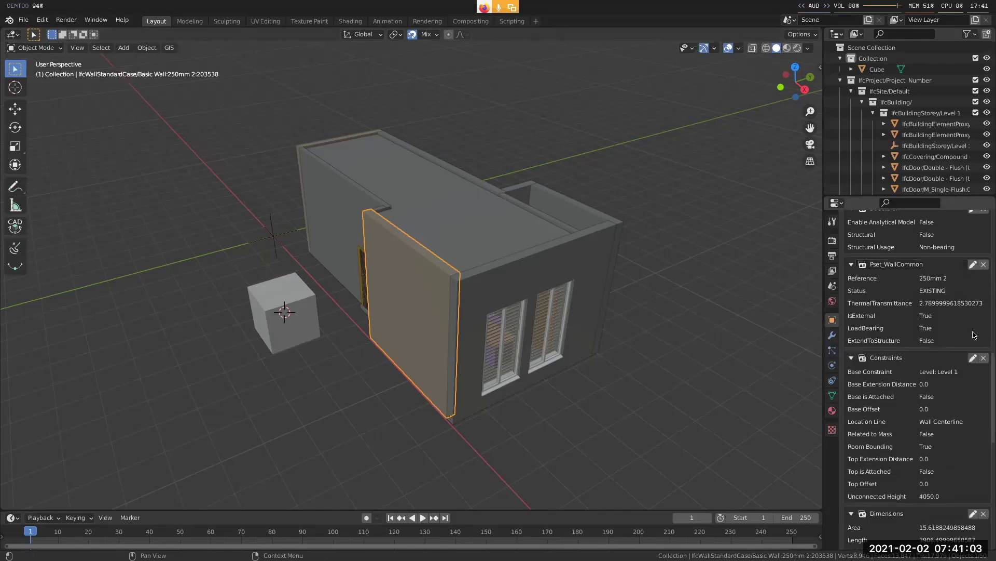